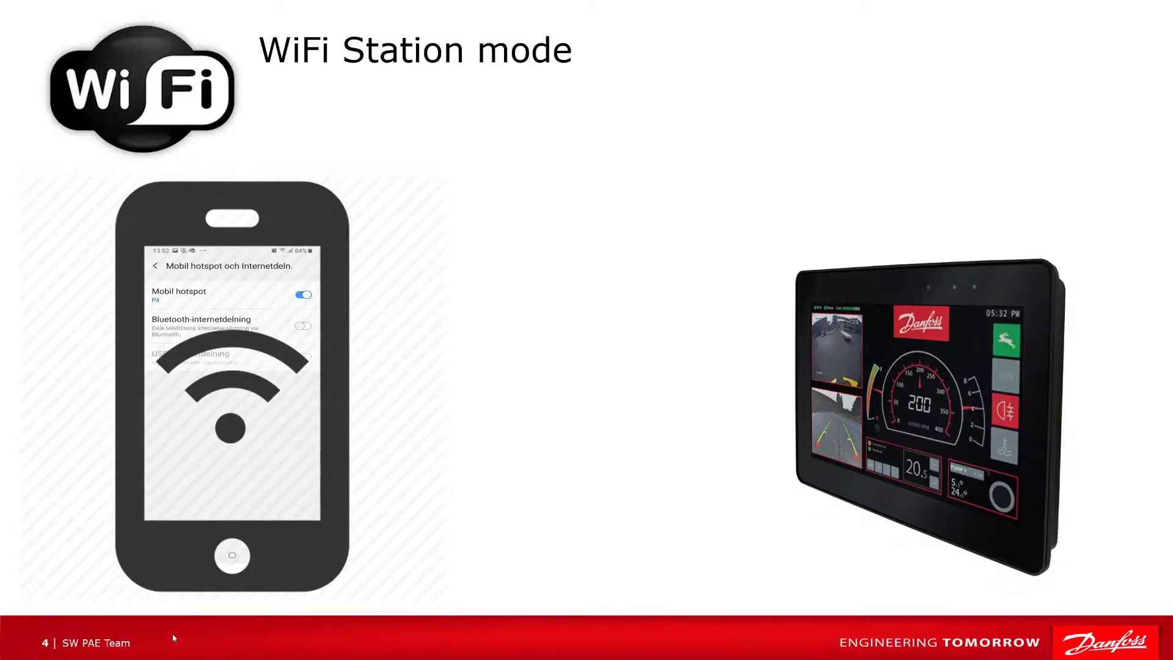
key("Right")
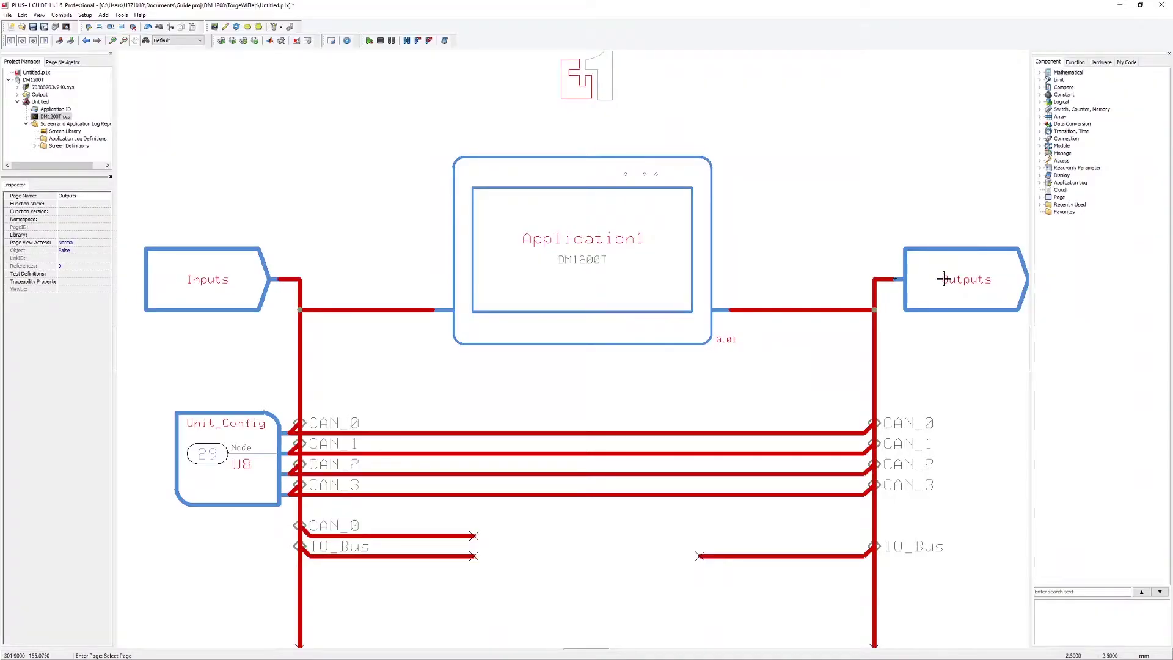
- On the WiFi output page, set the station Enable constant to True and enter the hotspot's password
double_click(943, 279)
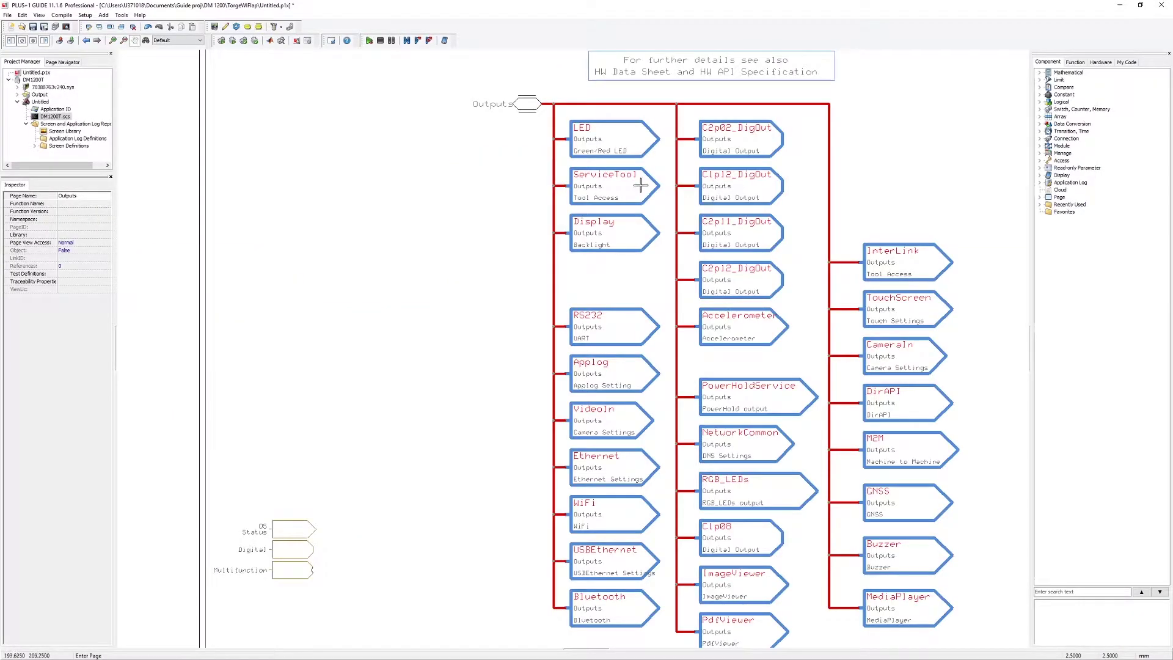
double_click(611, 520)
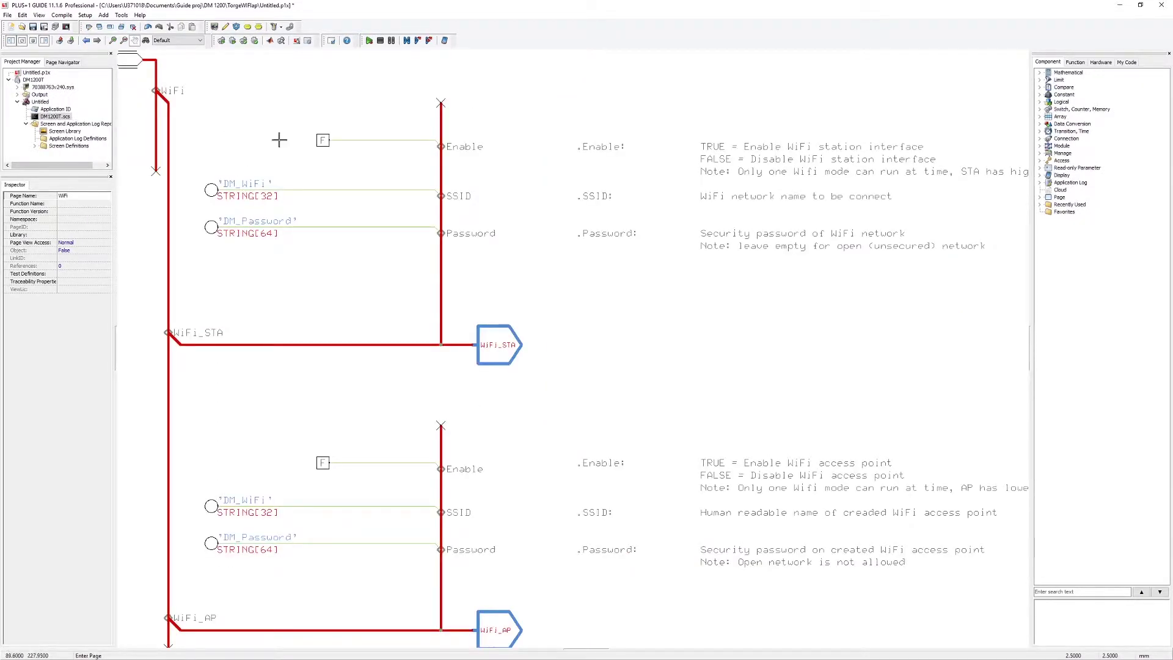
double_click(322, 140)
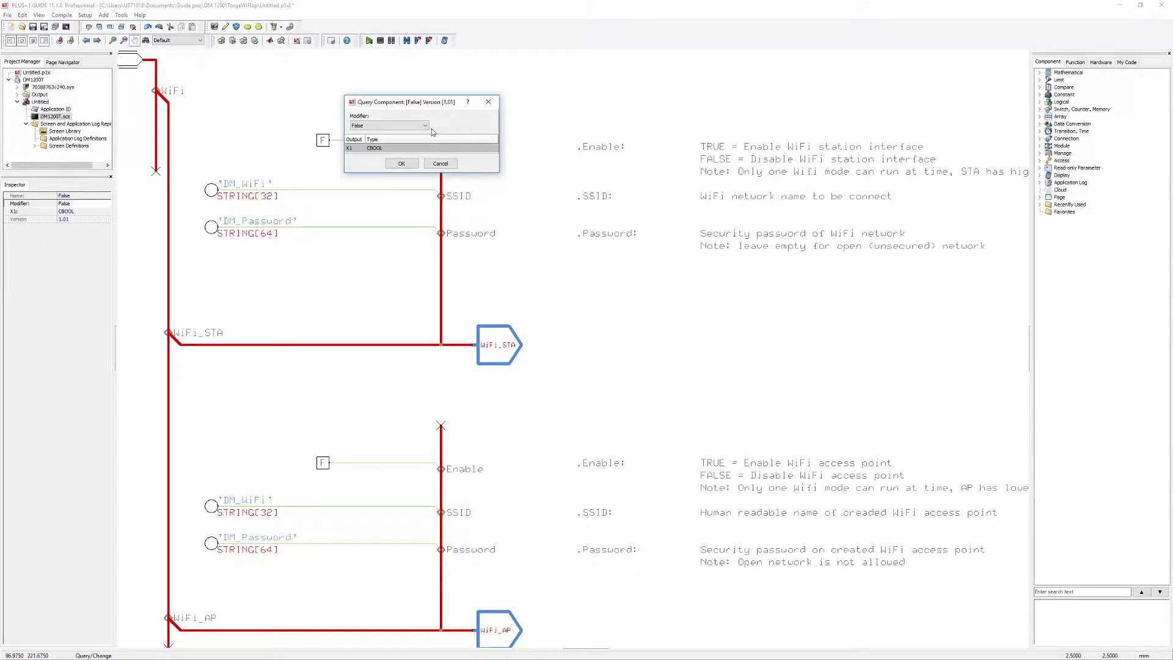
left_click(391, 126)
left_click(391, 134)
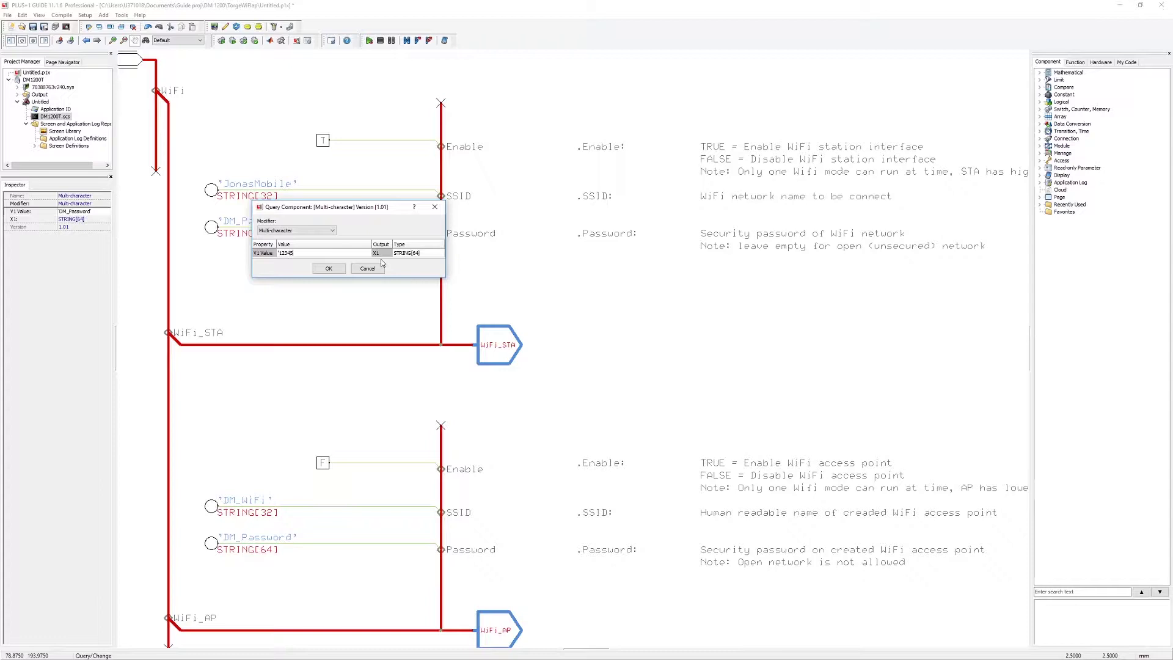
type("8")
left_click(329, 268)
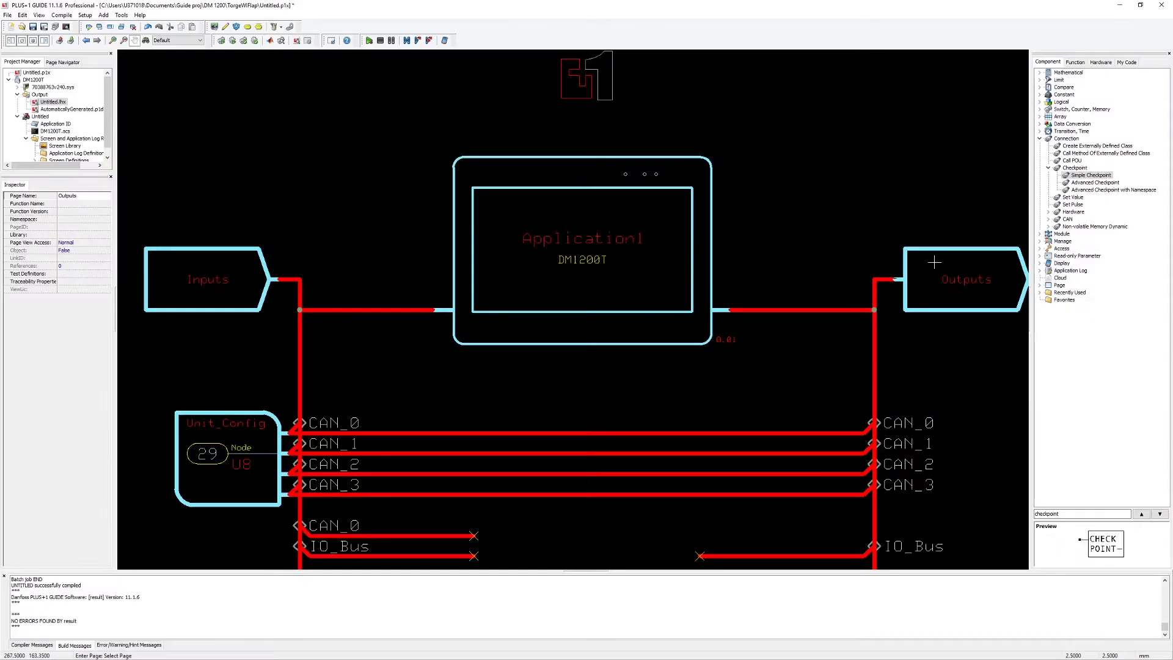
- On the Bluetooth output page, set AutoPairing to True and start editing the Connect MAC address constant
double_click(979, 279)
scroll(670, 285, "down", 5)
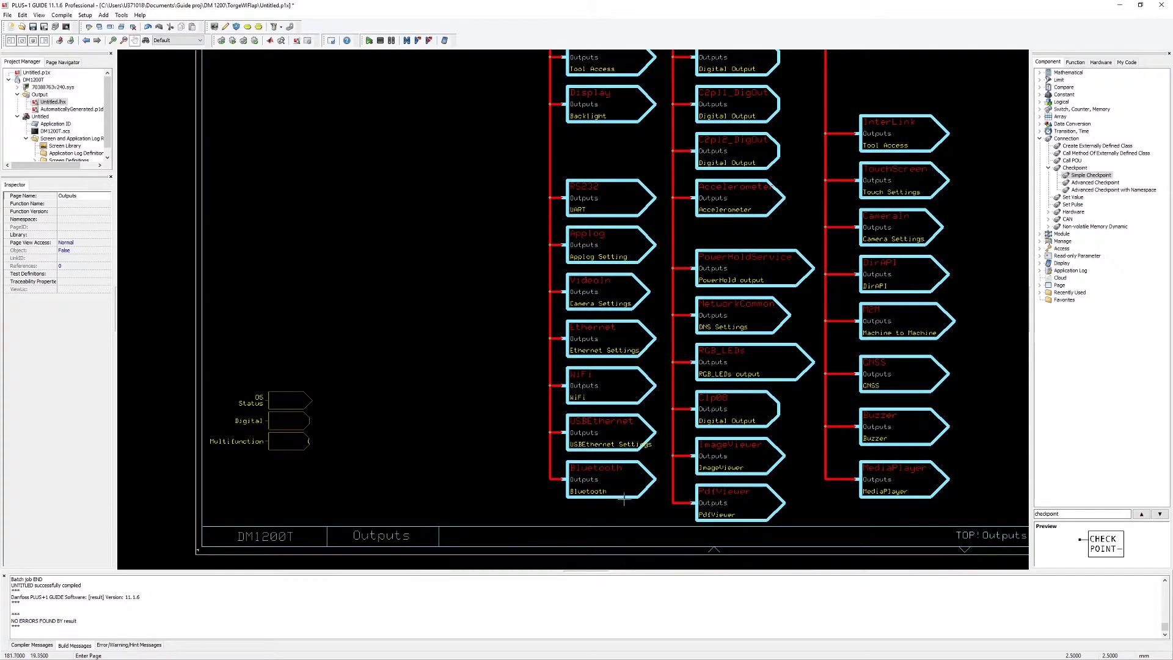
double_click(605, 480)
double_click(338, 181)
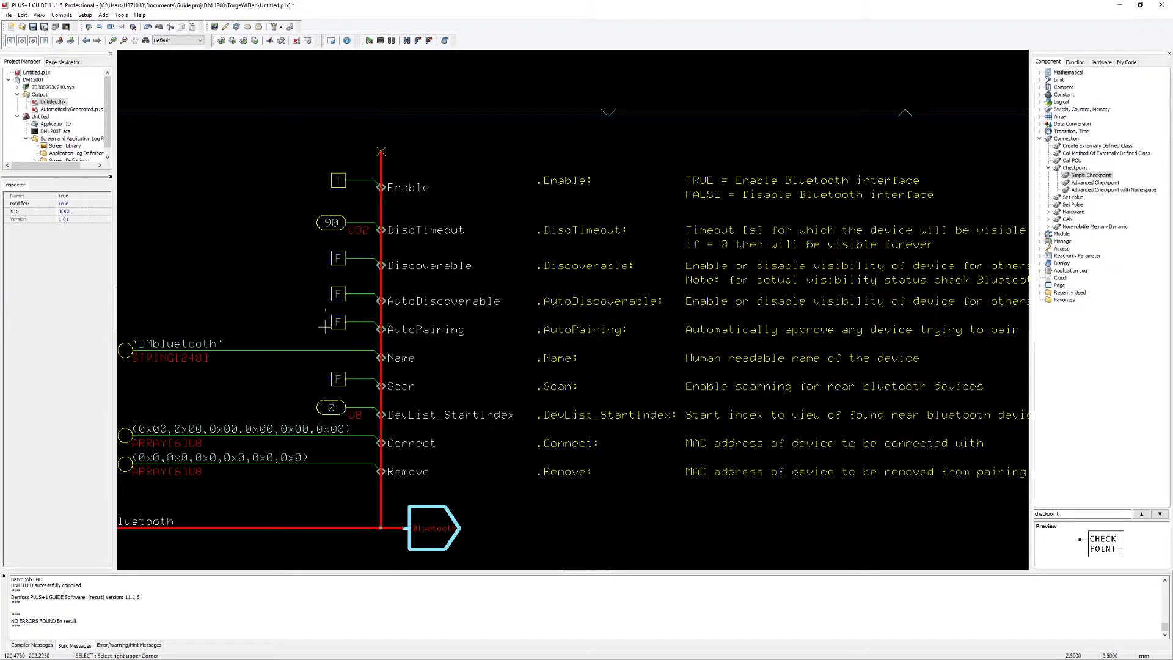
double_click(338, 321)
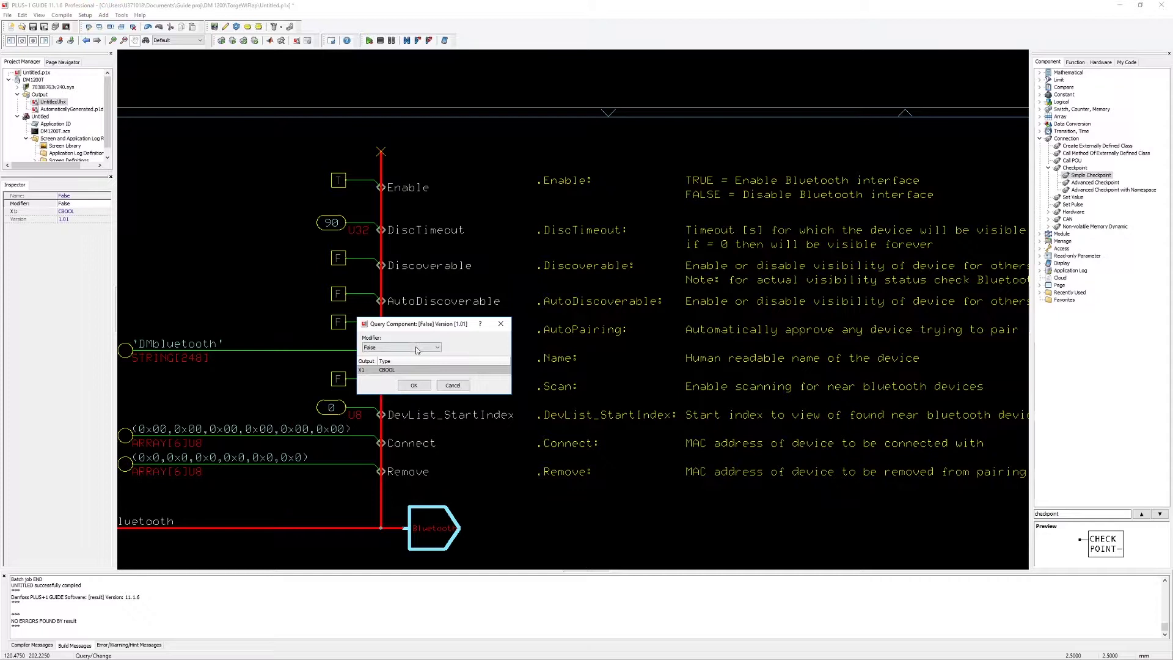
left_click(437, 347)
left_click(379, 355)
left_click(413, 384)
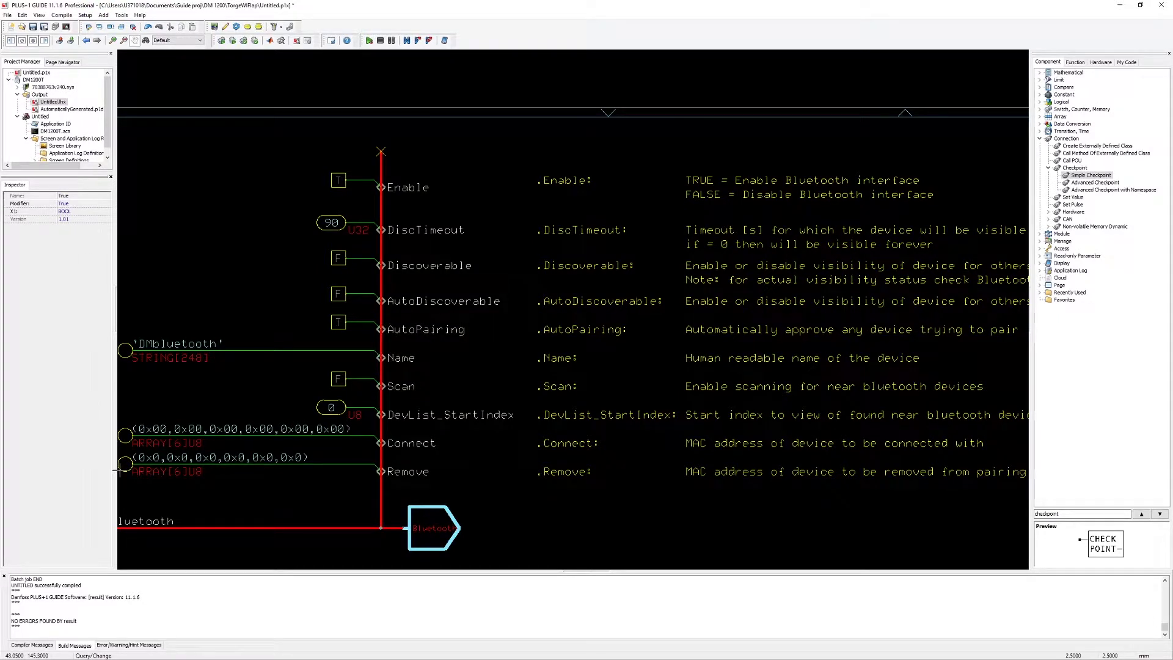
left_click(140, 426)
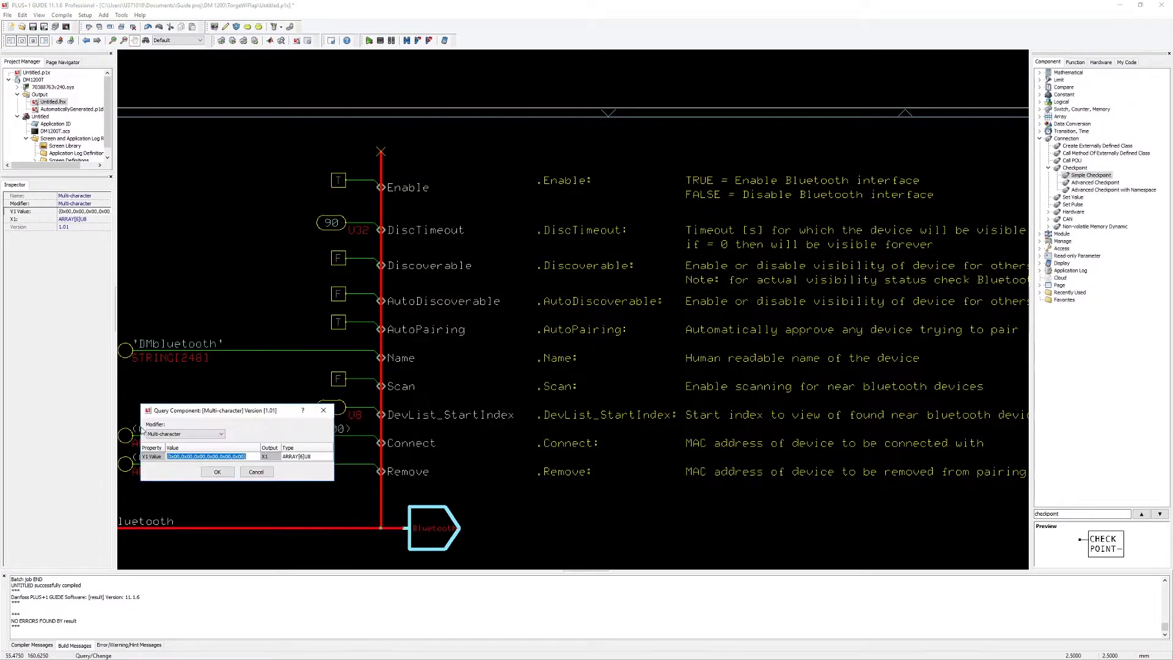
left_click(178, 455)
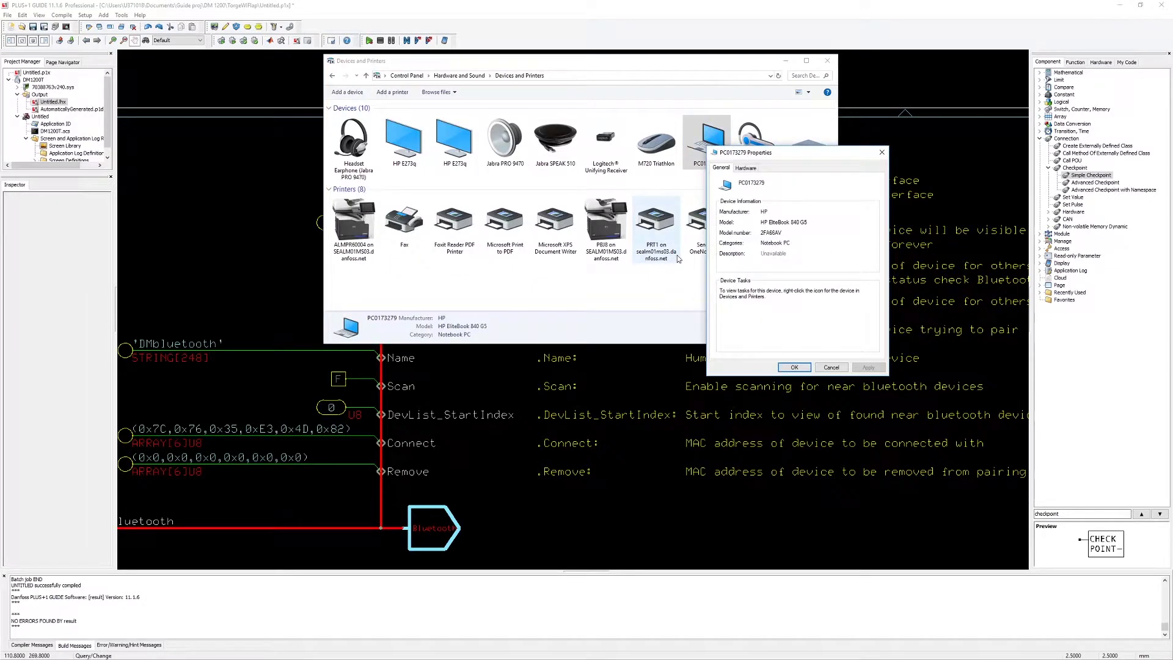
- Show the Intel Wireless Bluetooth adapter's Advanced properties to read the PC's Bluetooth address
left_click(744, 168)
left_click_drag(875, 220, 878, 241)
left_click(786, 245)
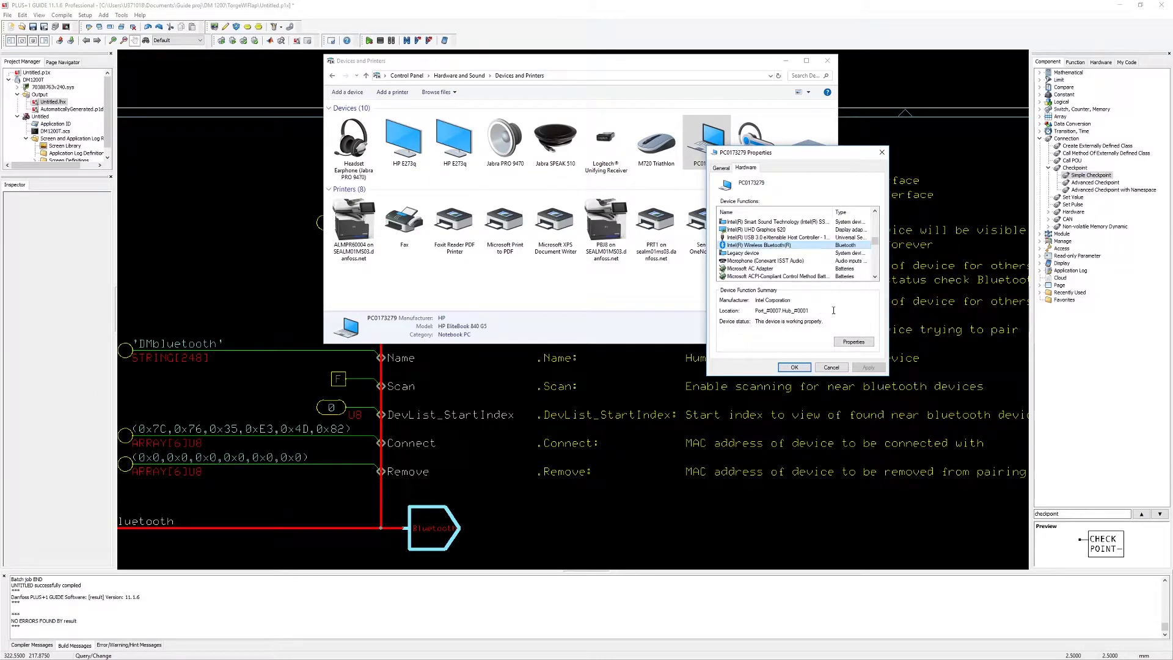
left_click(854, 342)
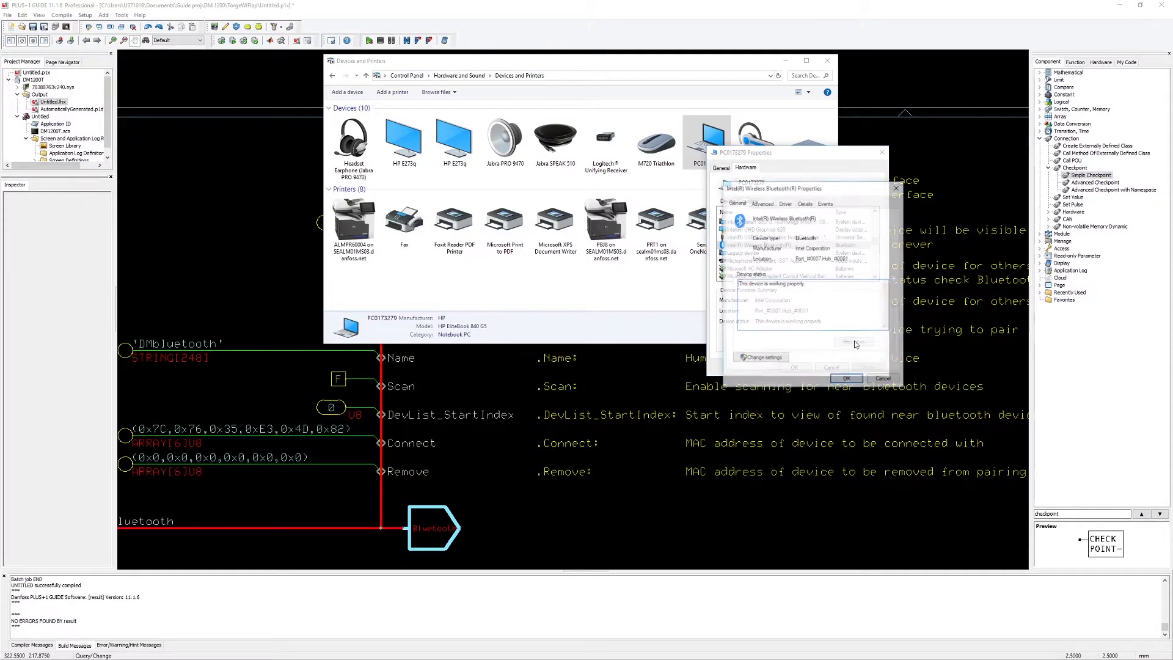
left_click(760, 204)
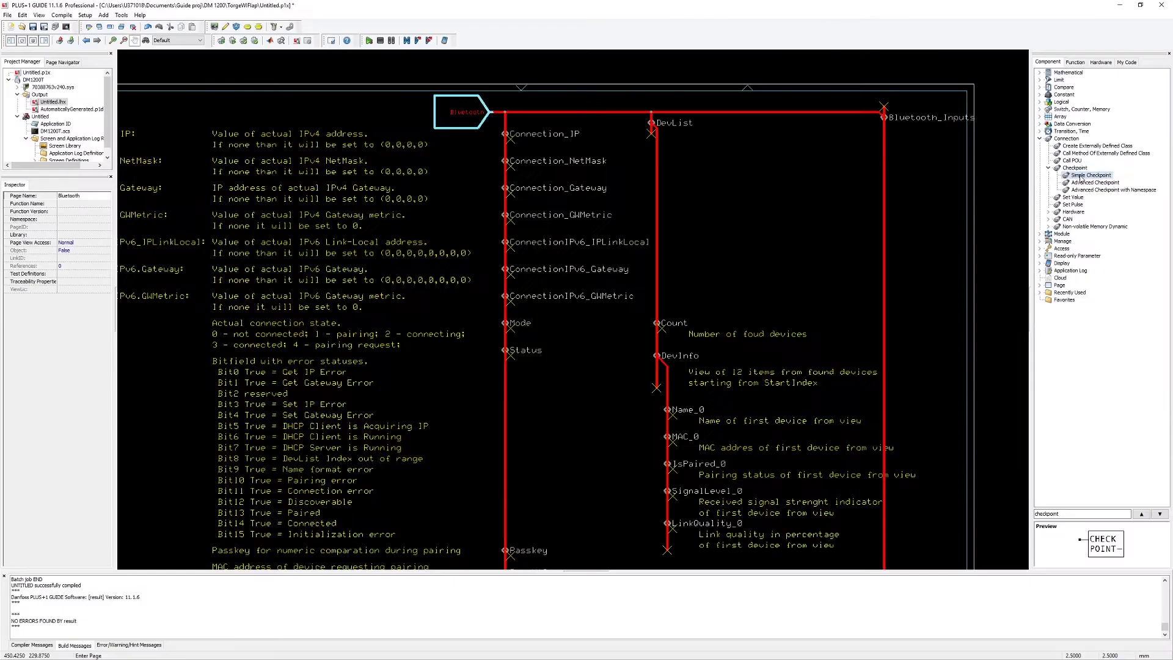
- Place a checkpoint named CP_mode on the Bluetooth Status/Mode output
left_click(554, 356)
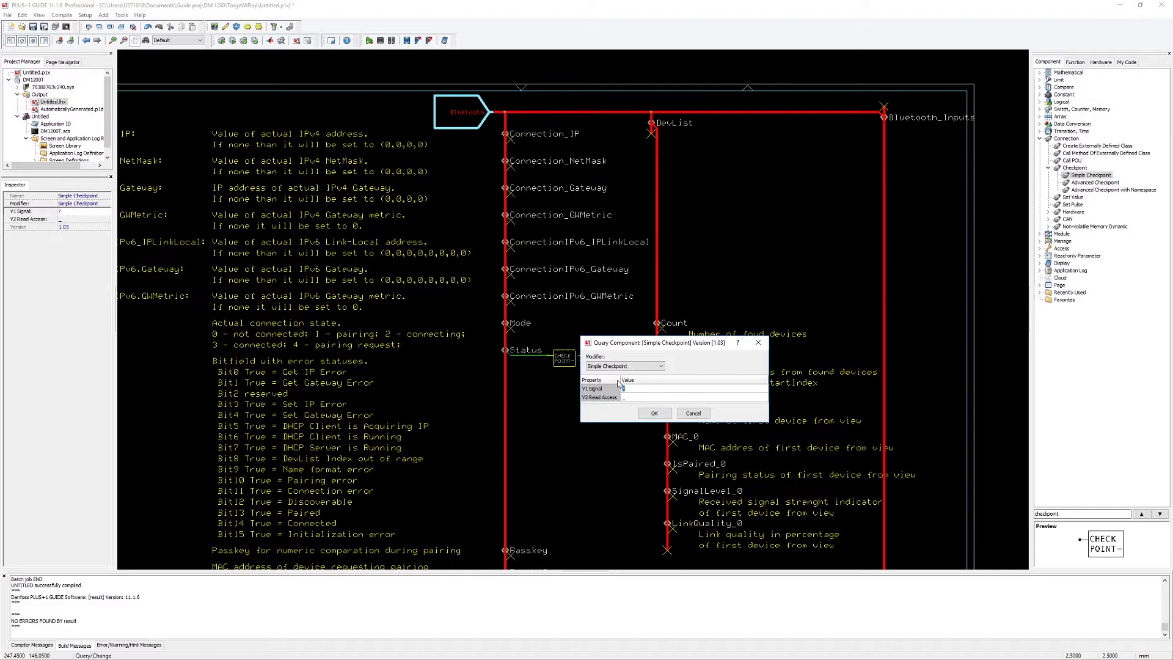
type("CP_mode")
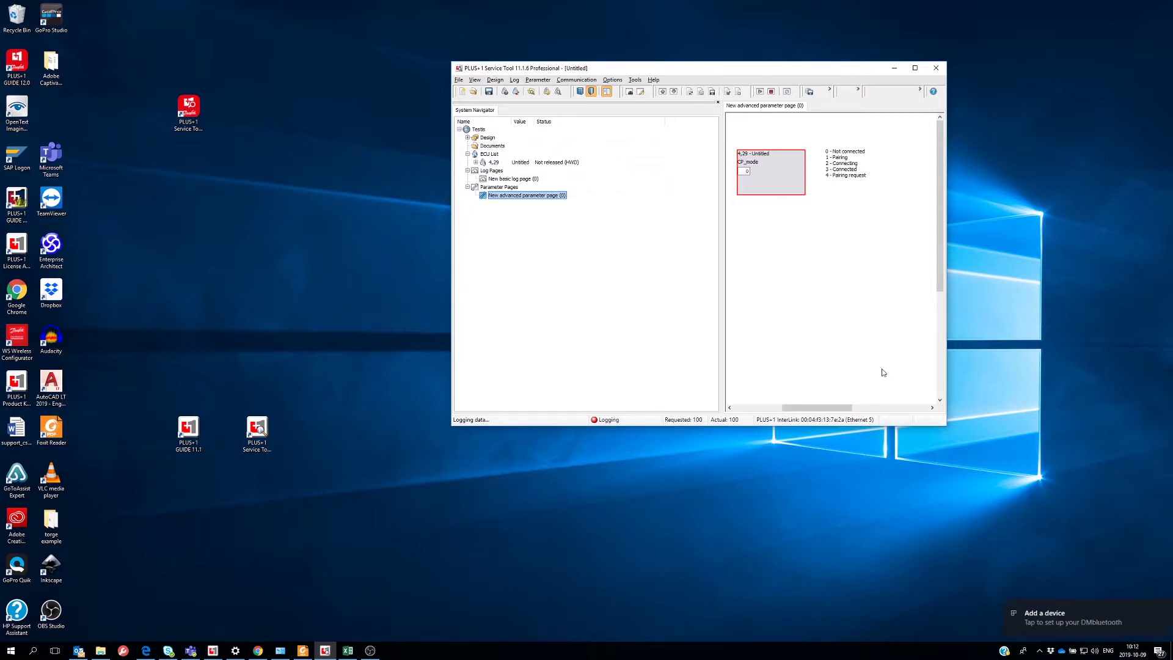
- Add the DMbluetooth device from the notification and confirm the matching pairing PIN
left_click(1049, 622)
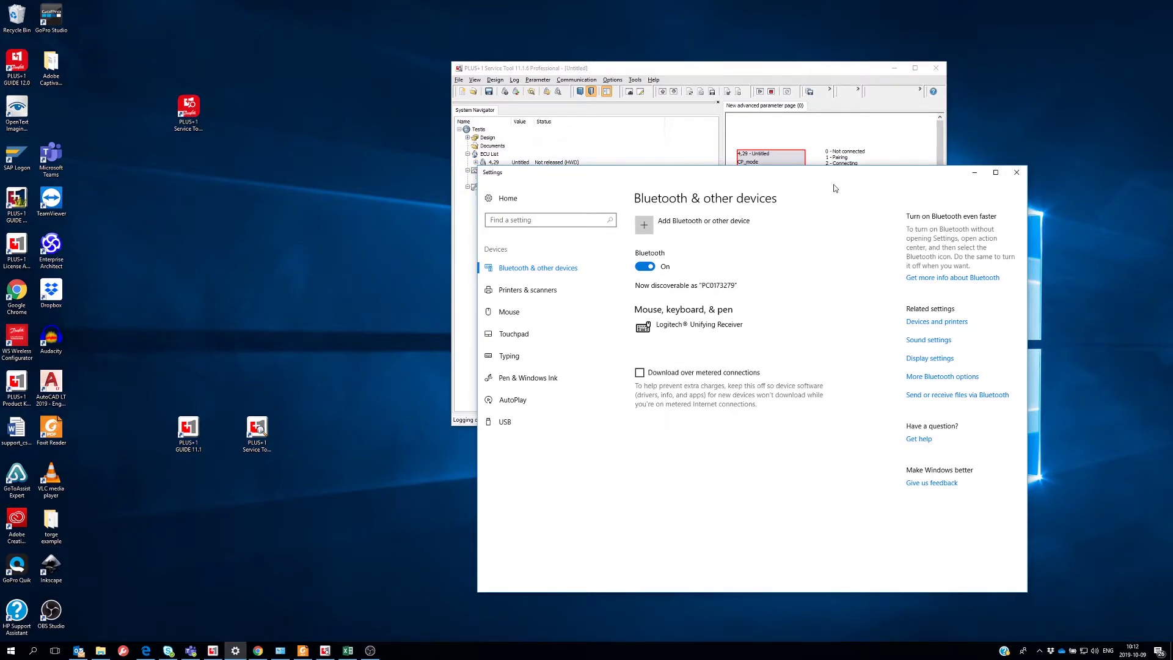
left_click(835, 61)
left_click_drag(718, 178, 761, 327)
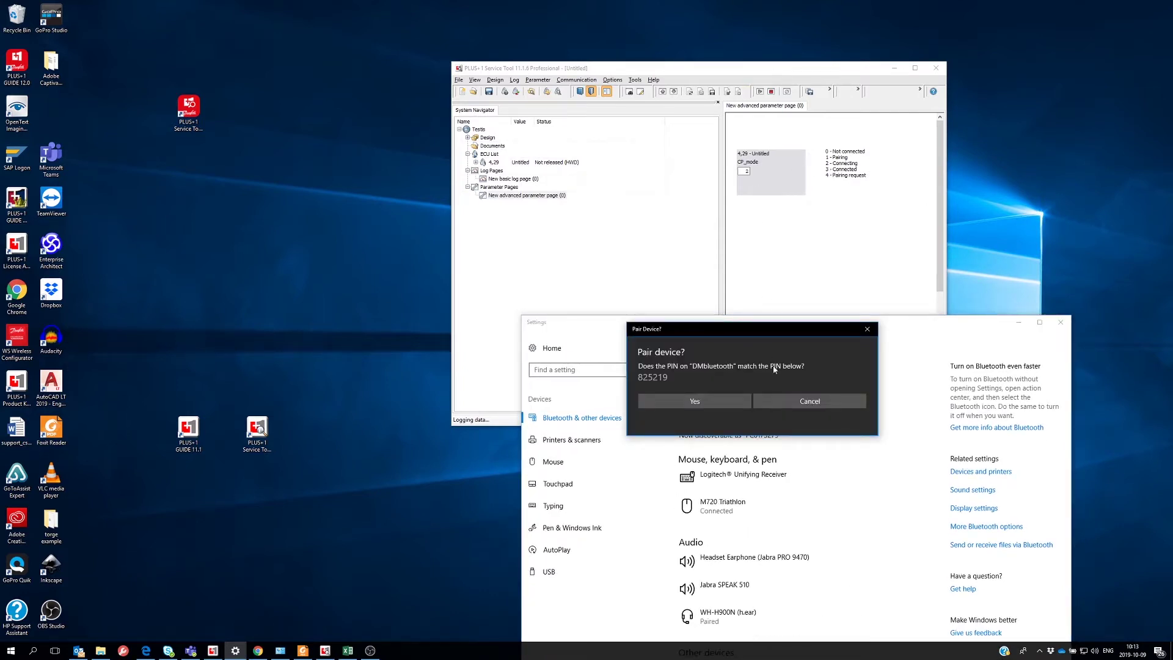
left_click(710, 403)
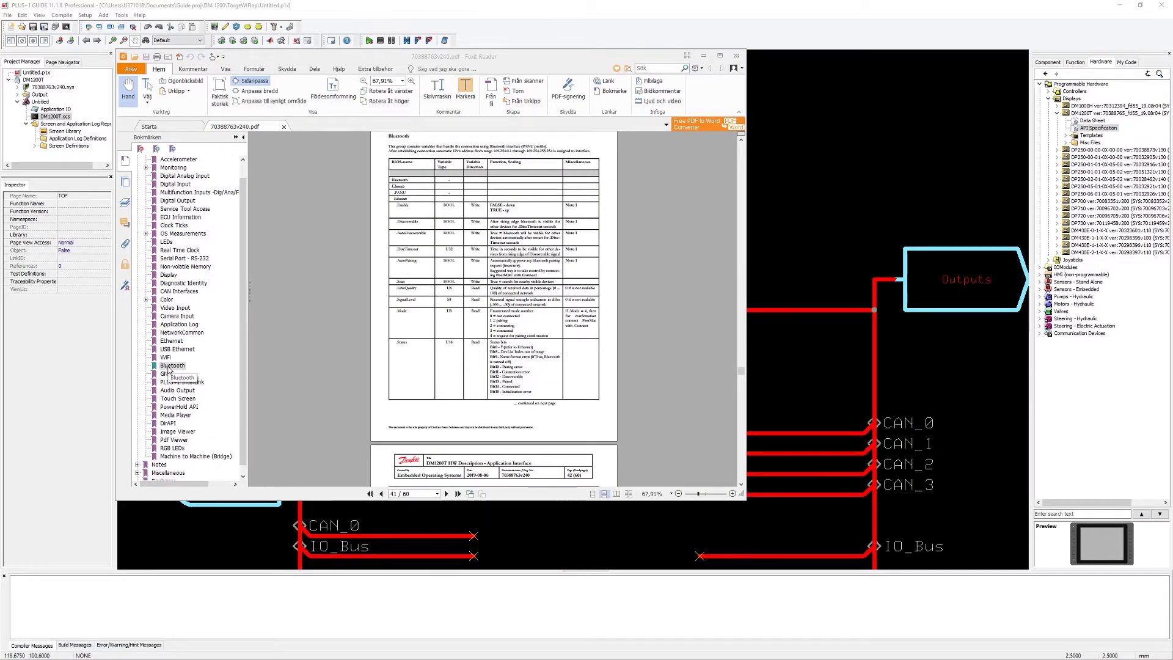
- Maximize the Foxit Reader window showing the API specification's Bluetooth section
key("super+Up")
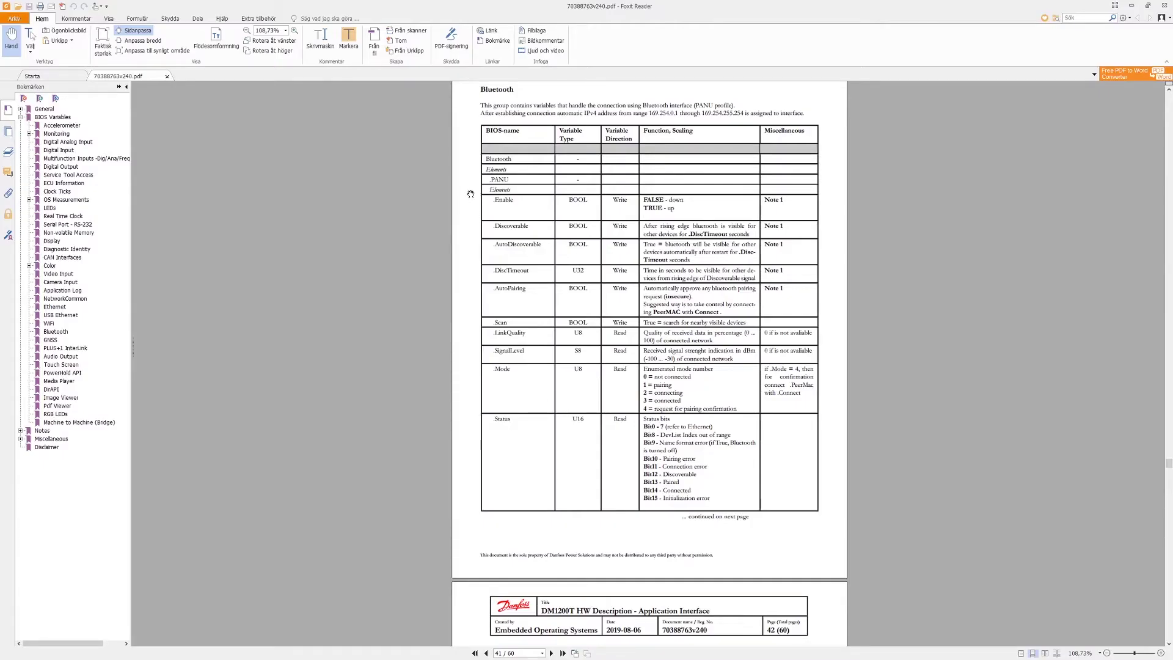